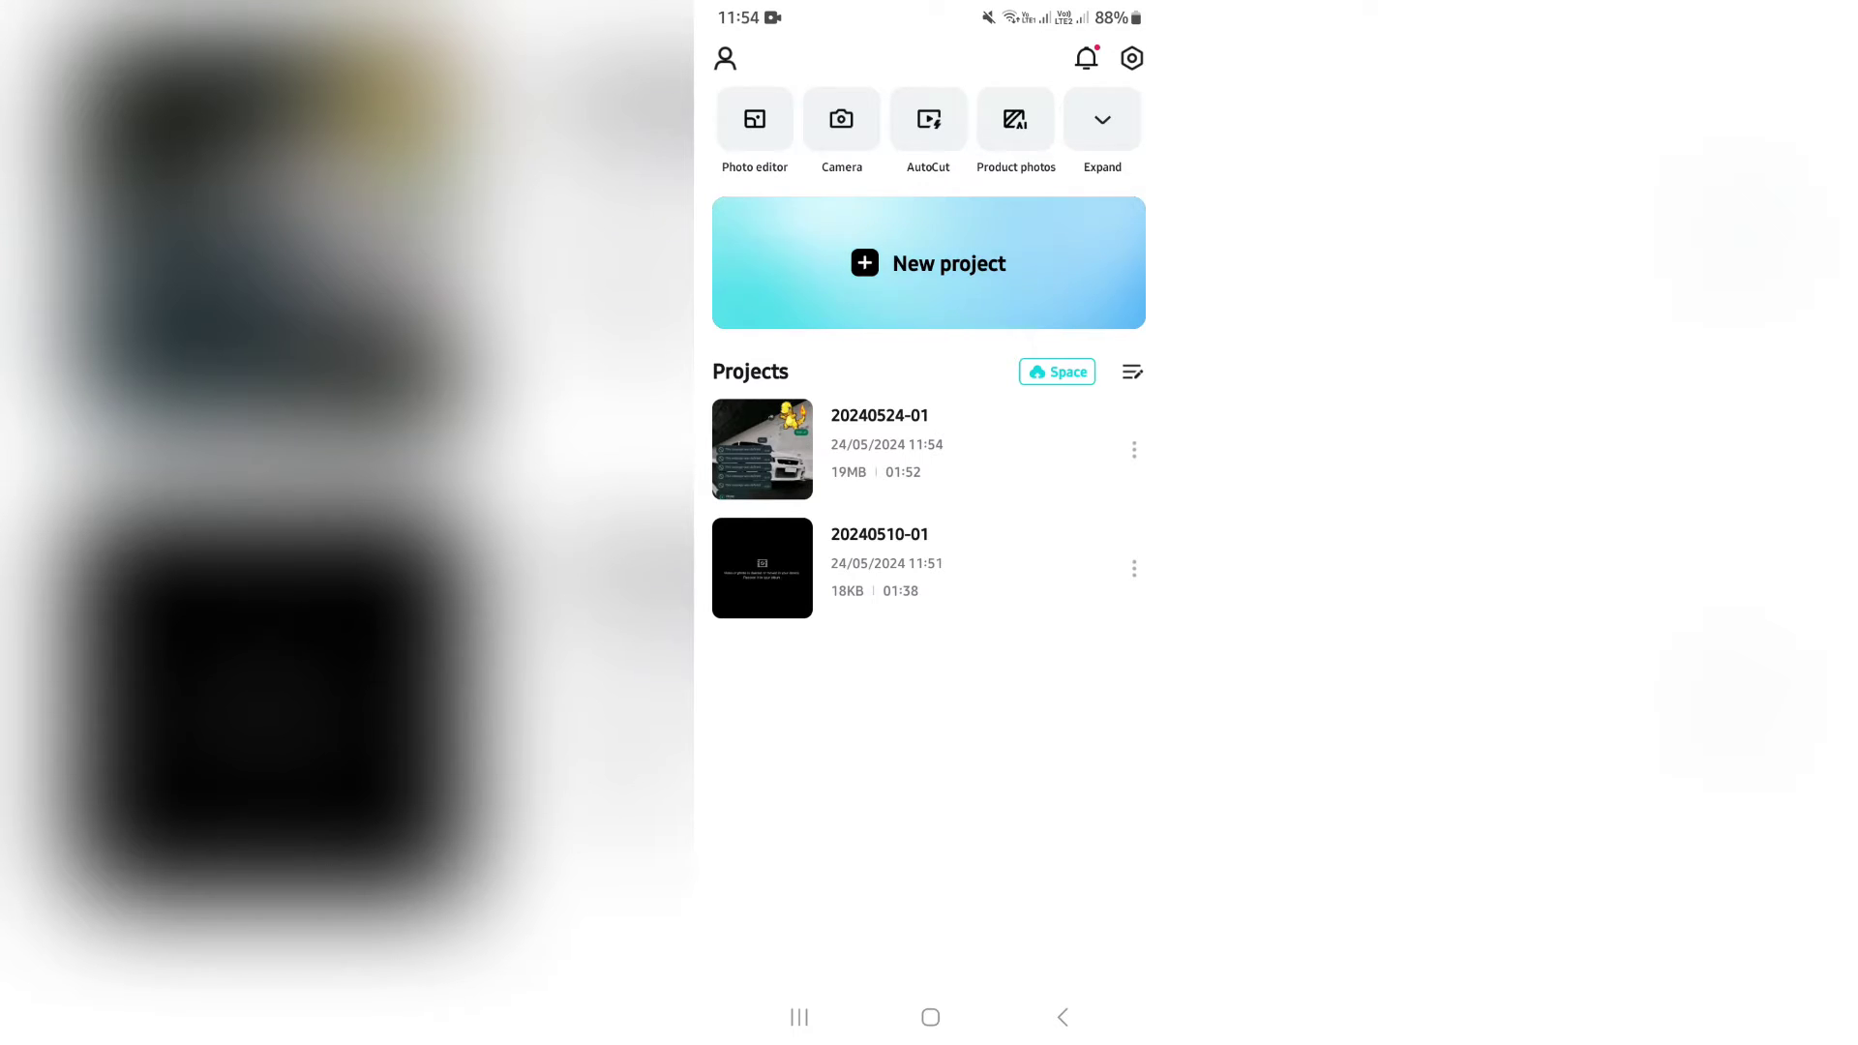
left_click(762, 449)
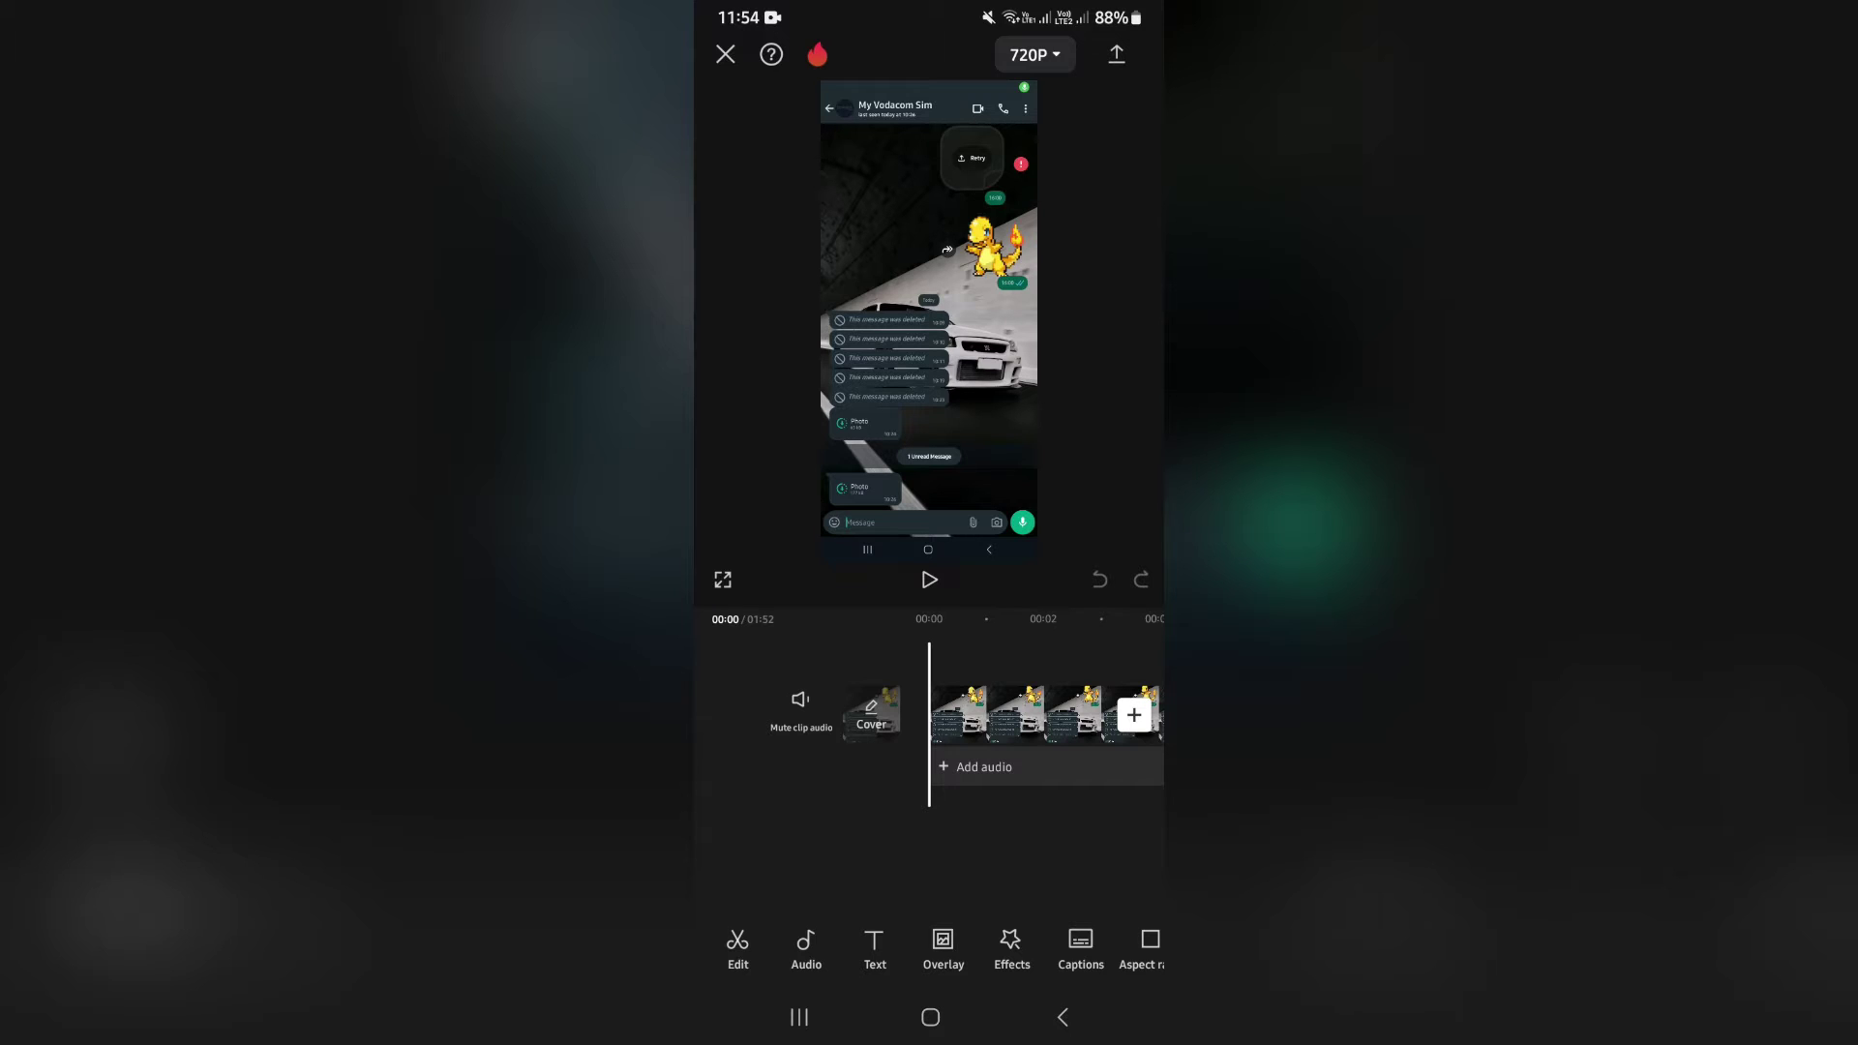
left_click(873, 946)
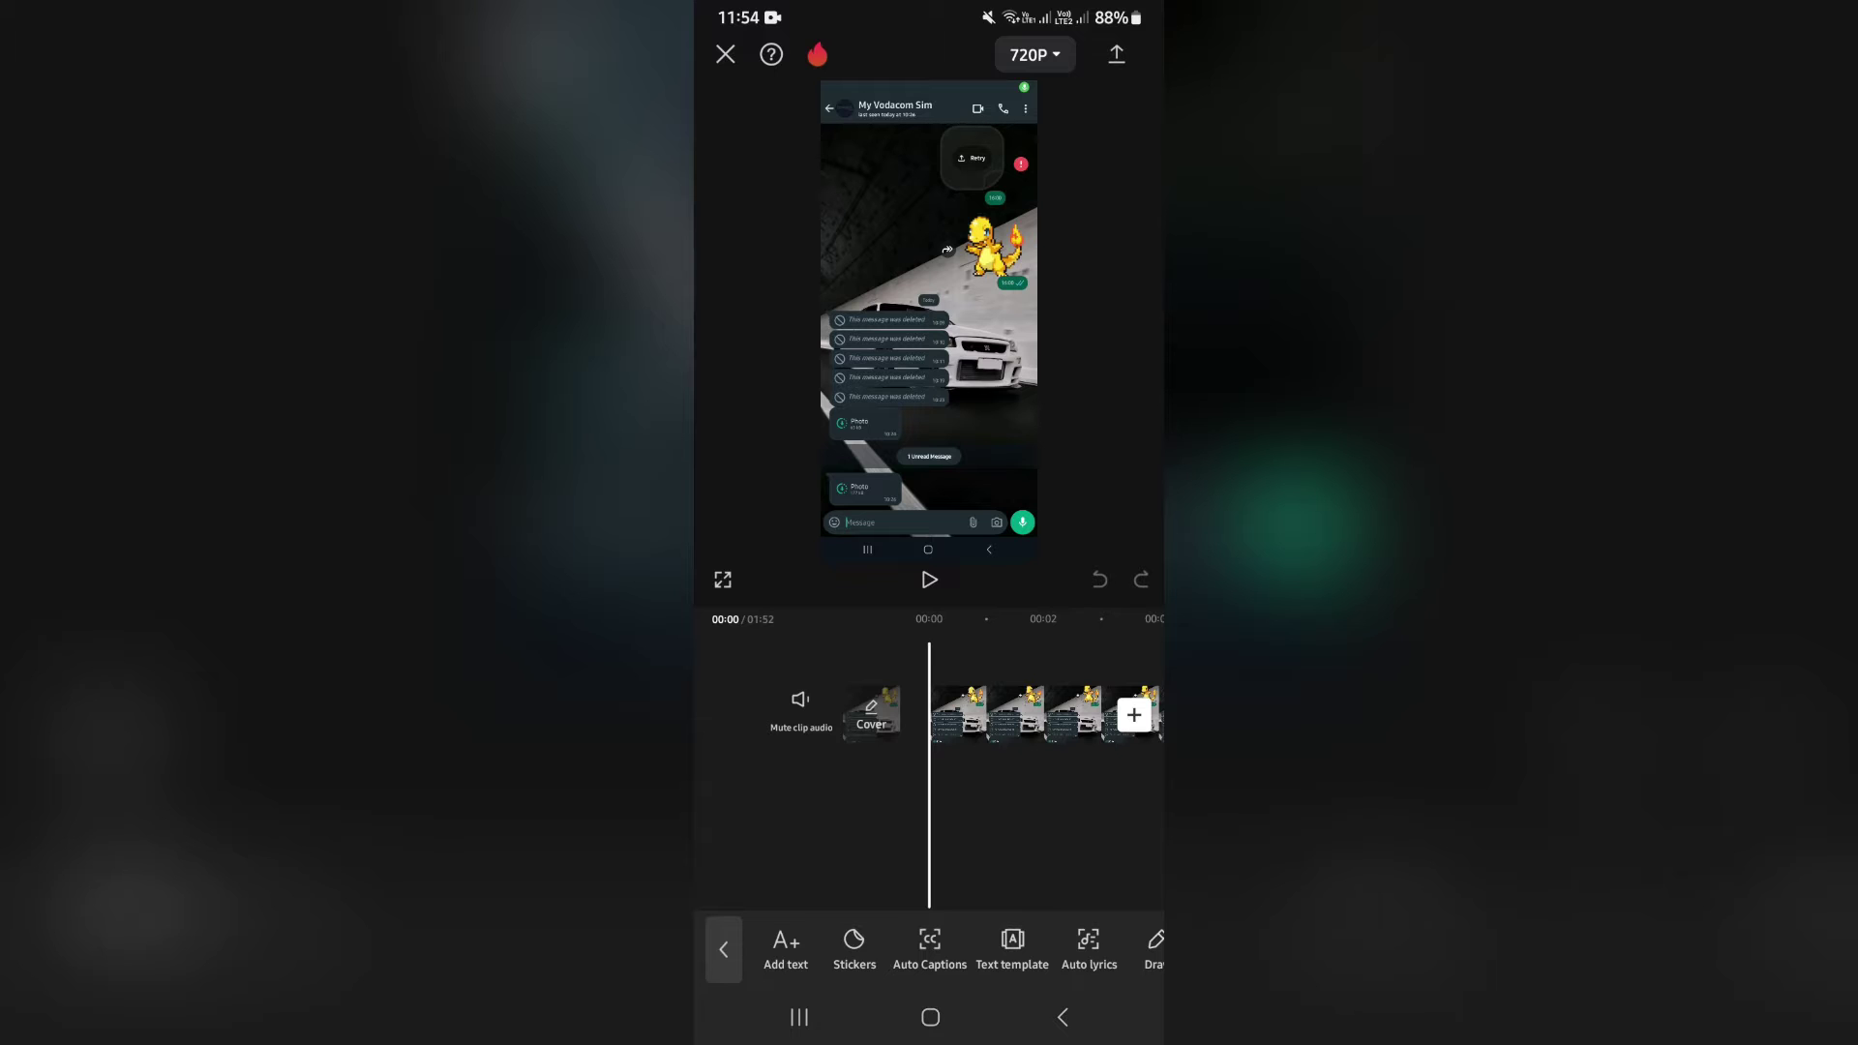
left_click(929, 946)
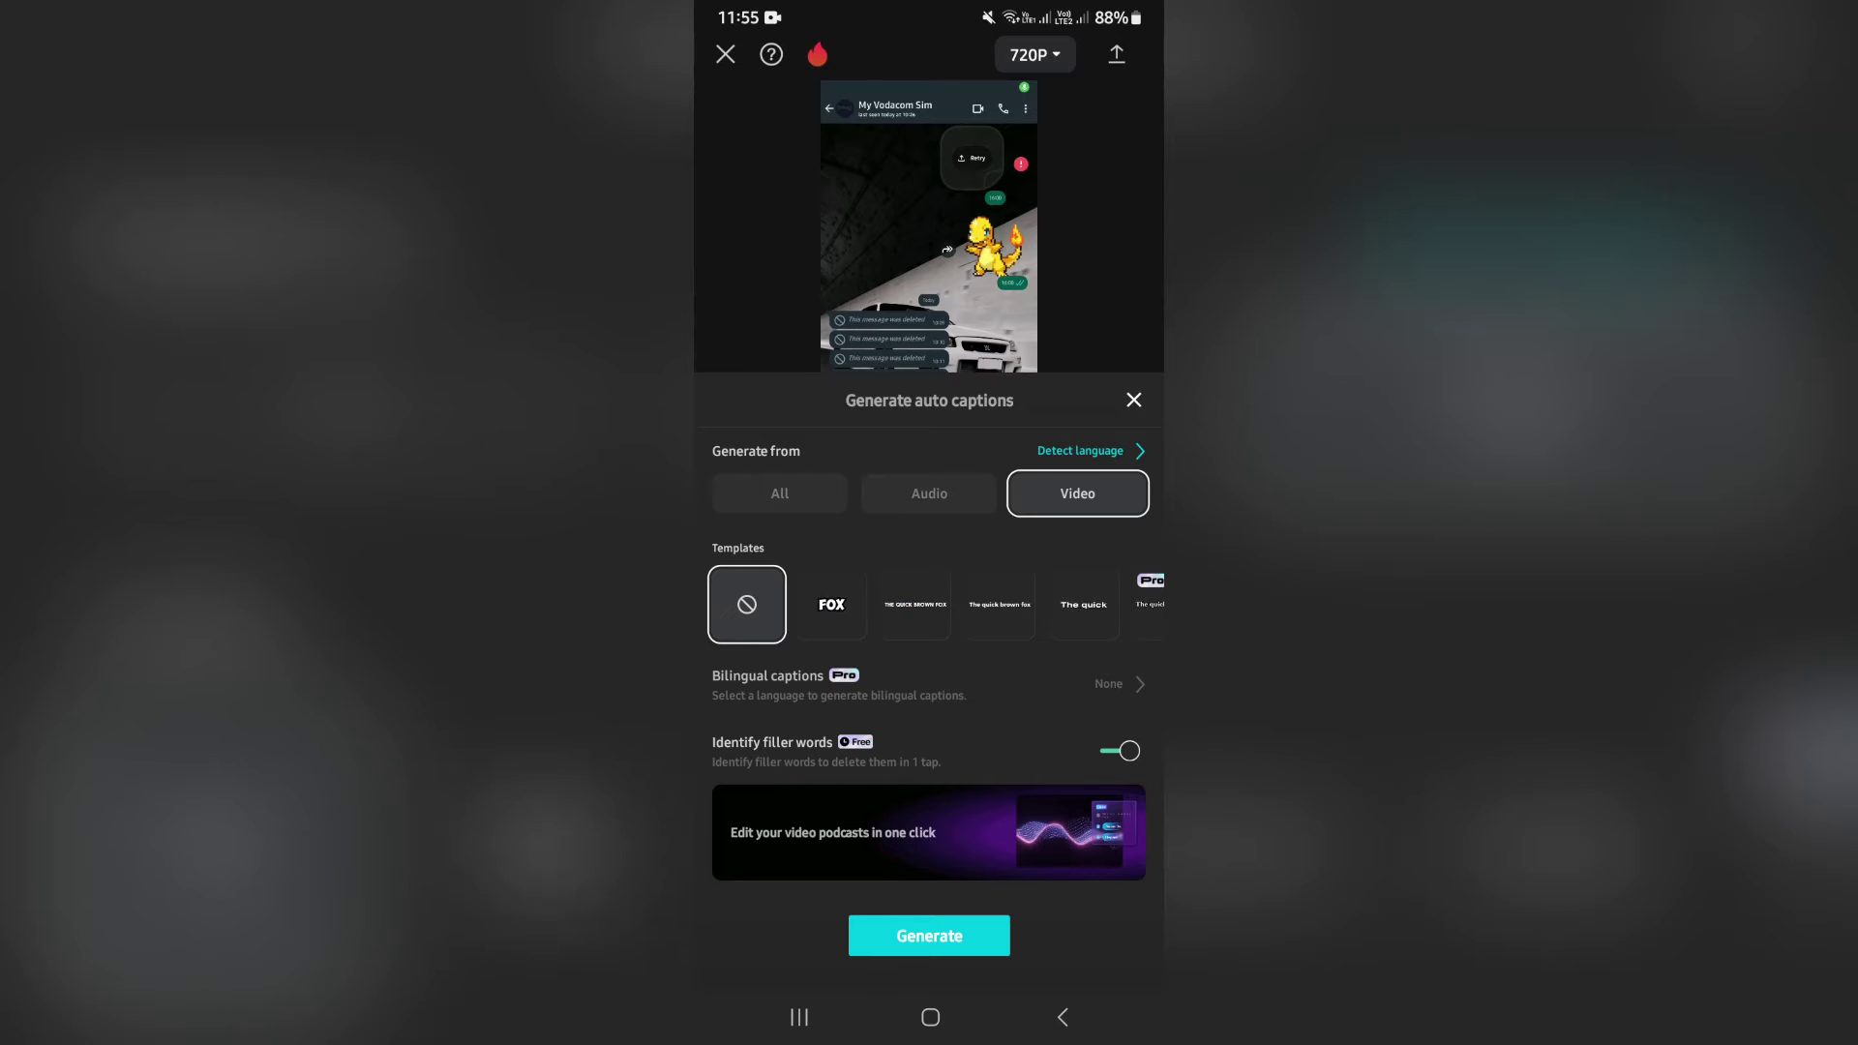
- Generate auto captions from the clip's audio, with no template applied
left_click(930, 935)
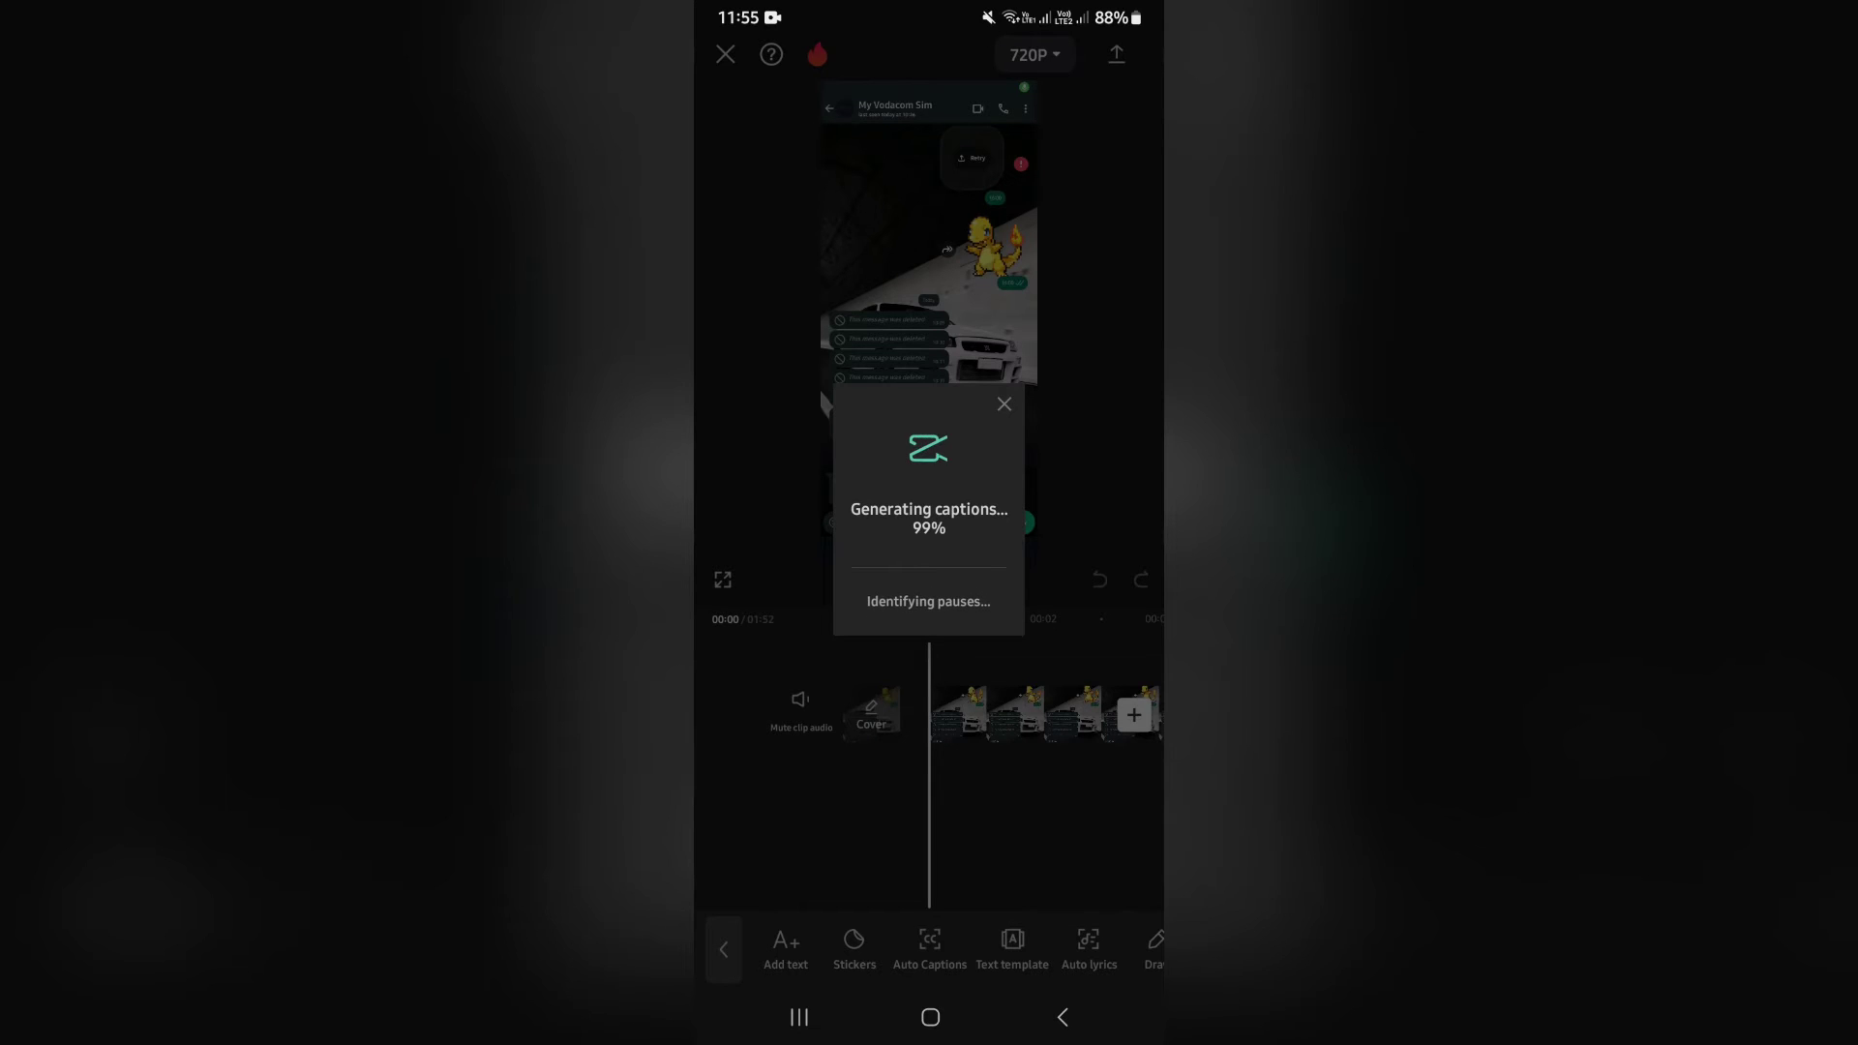
scroll(929, 799, "down", 2)
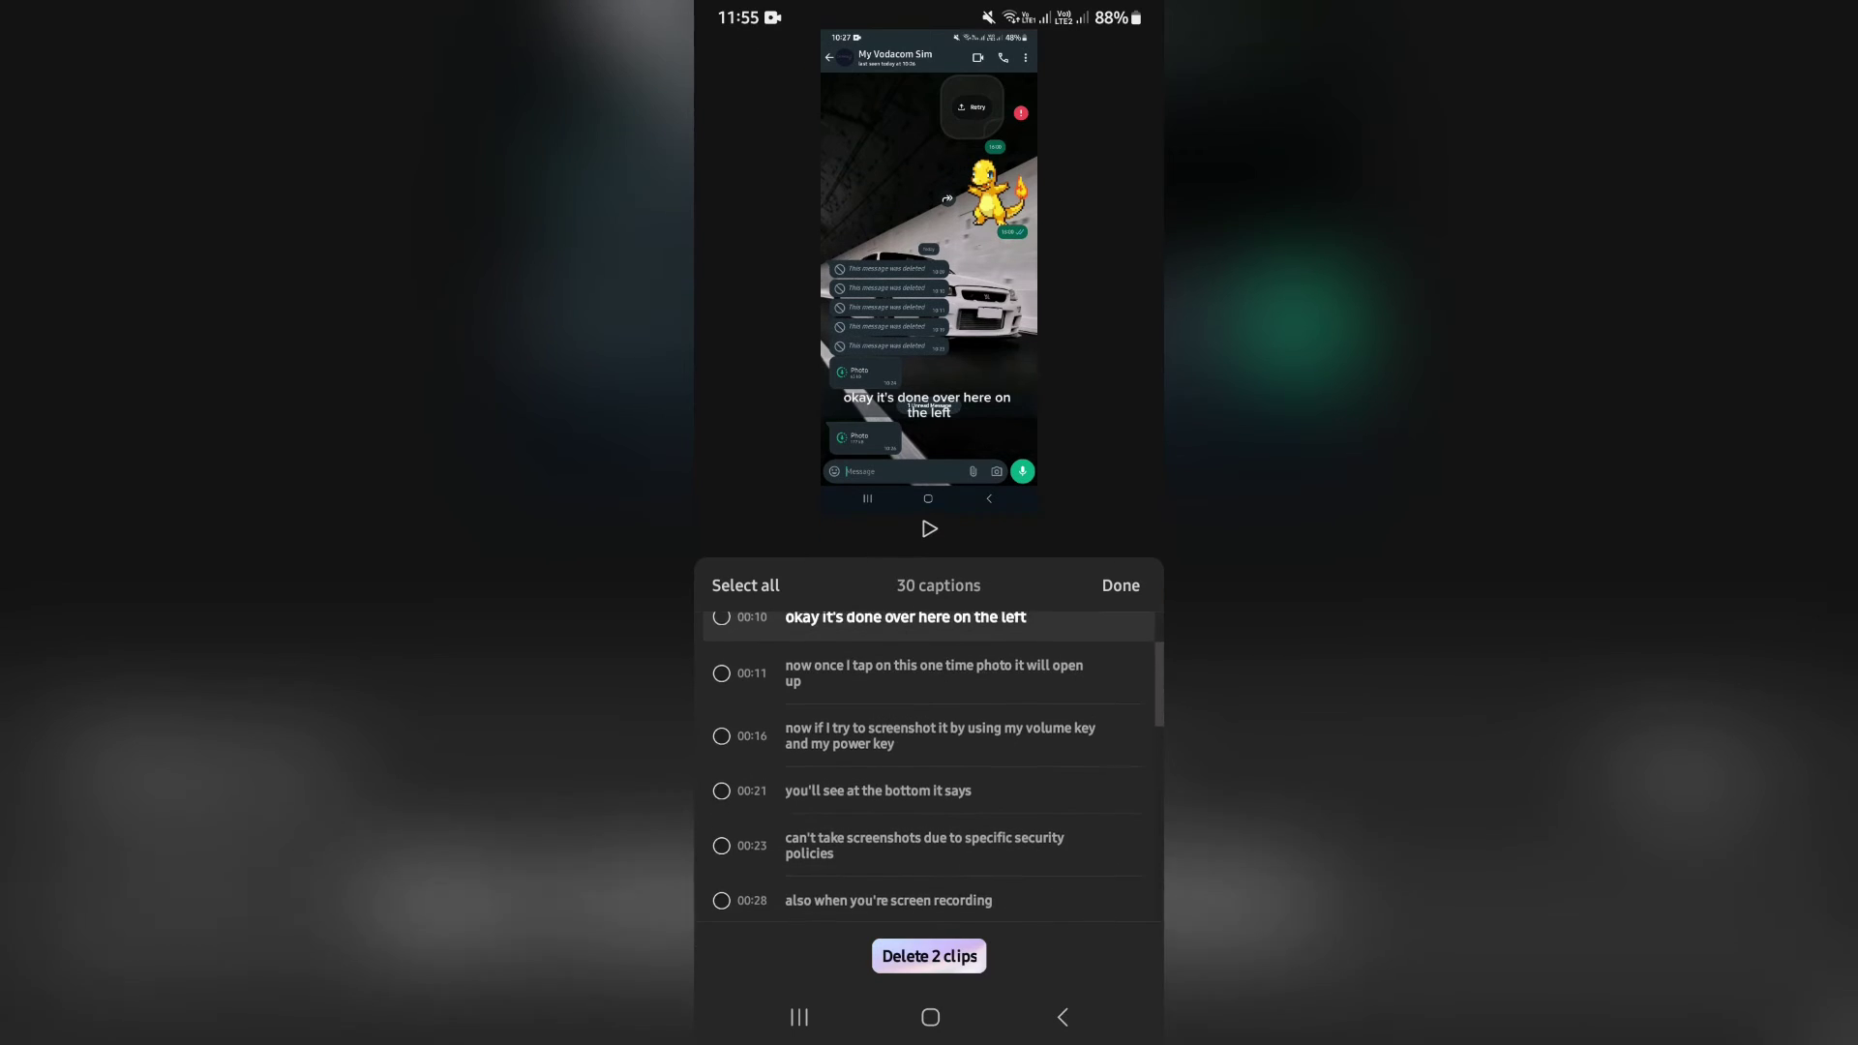
scroll(930, 798, "down", 2)
scroll(929, 798, "down", 2)
scroll(929, 756, "down", 2)
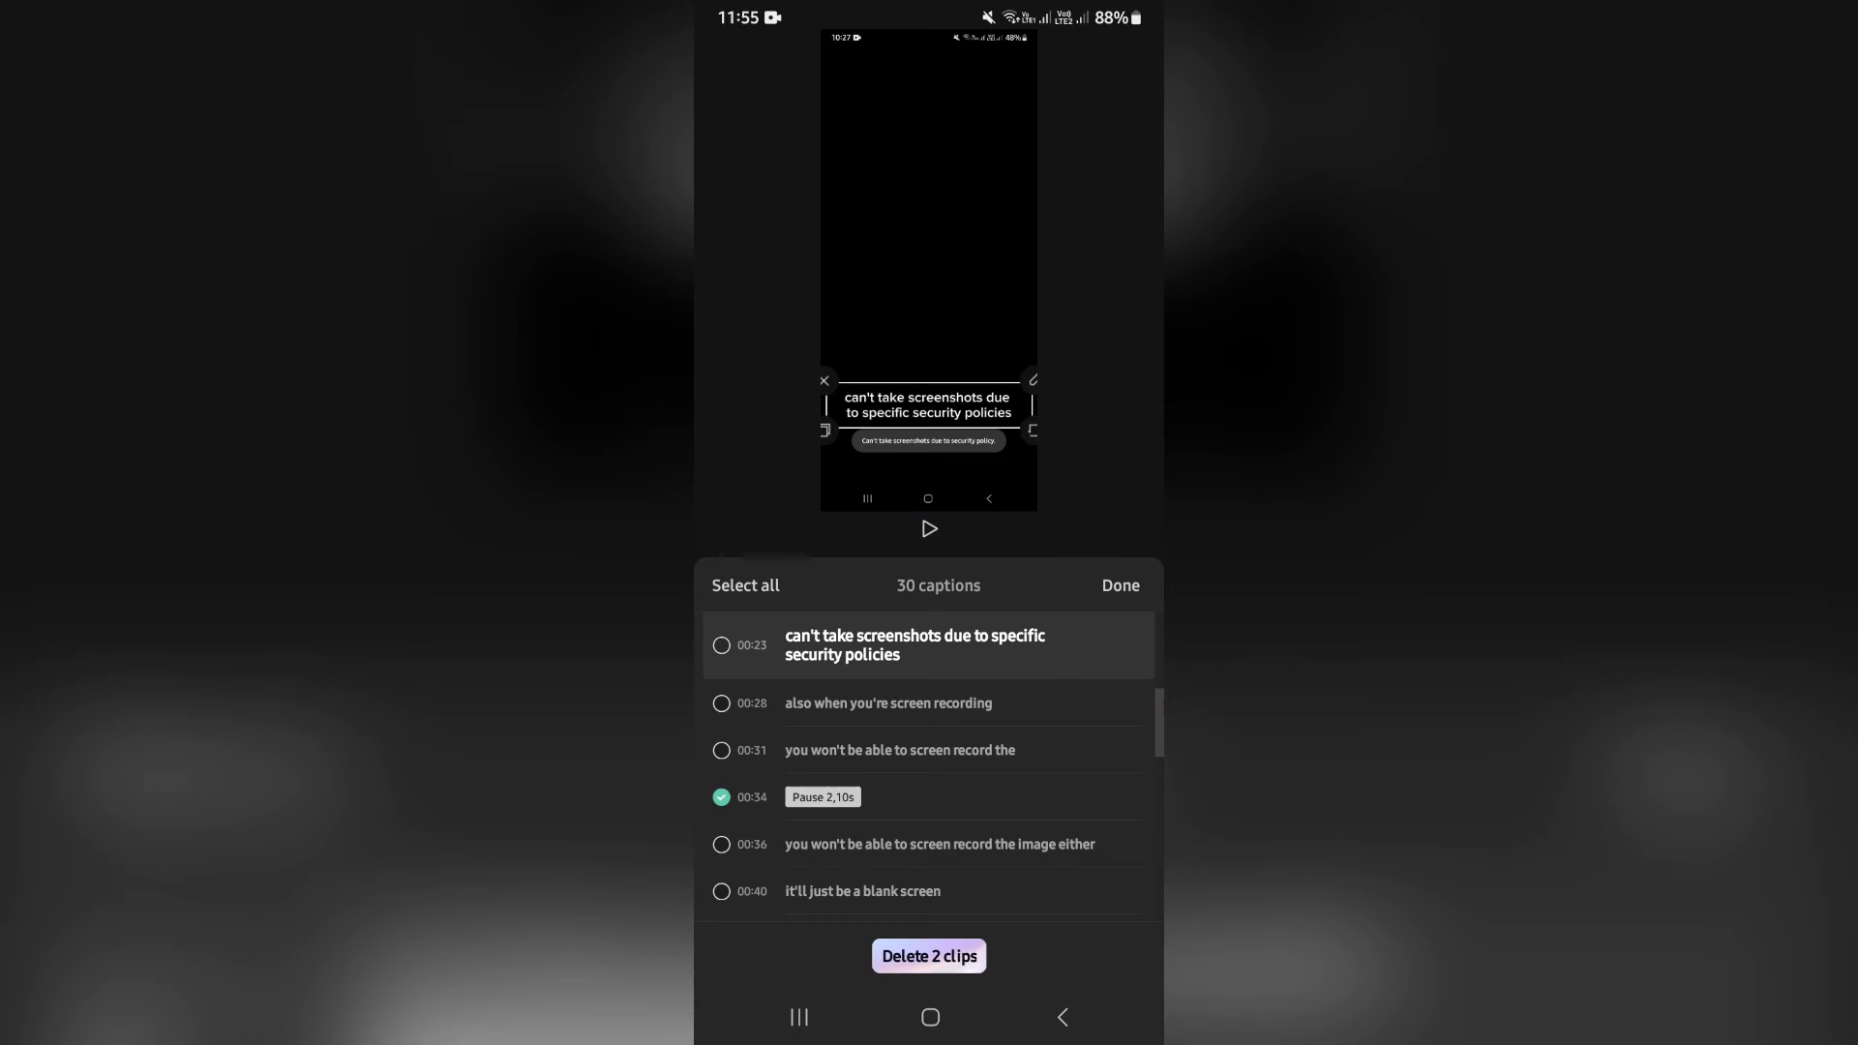
scroll(928, 755, "down", 2)
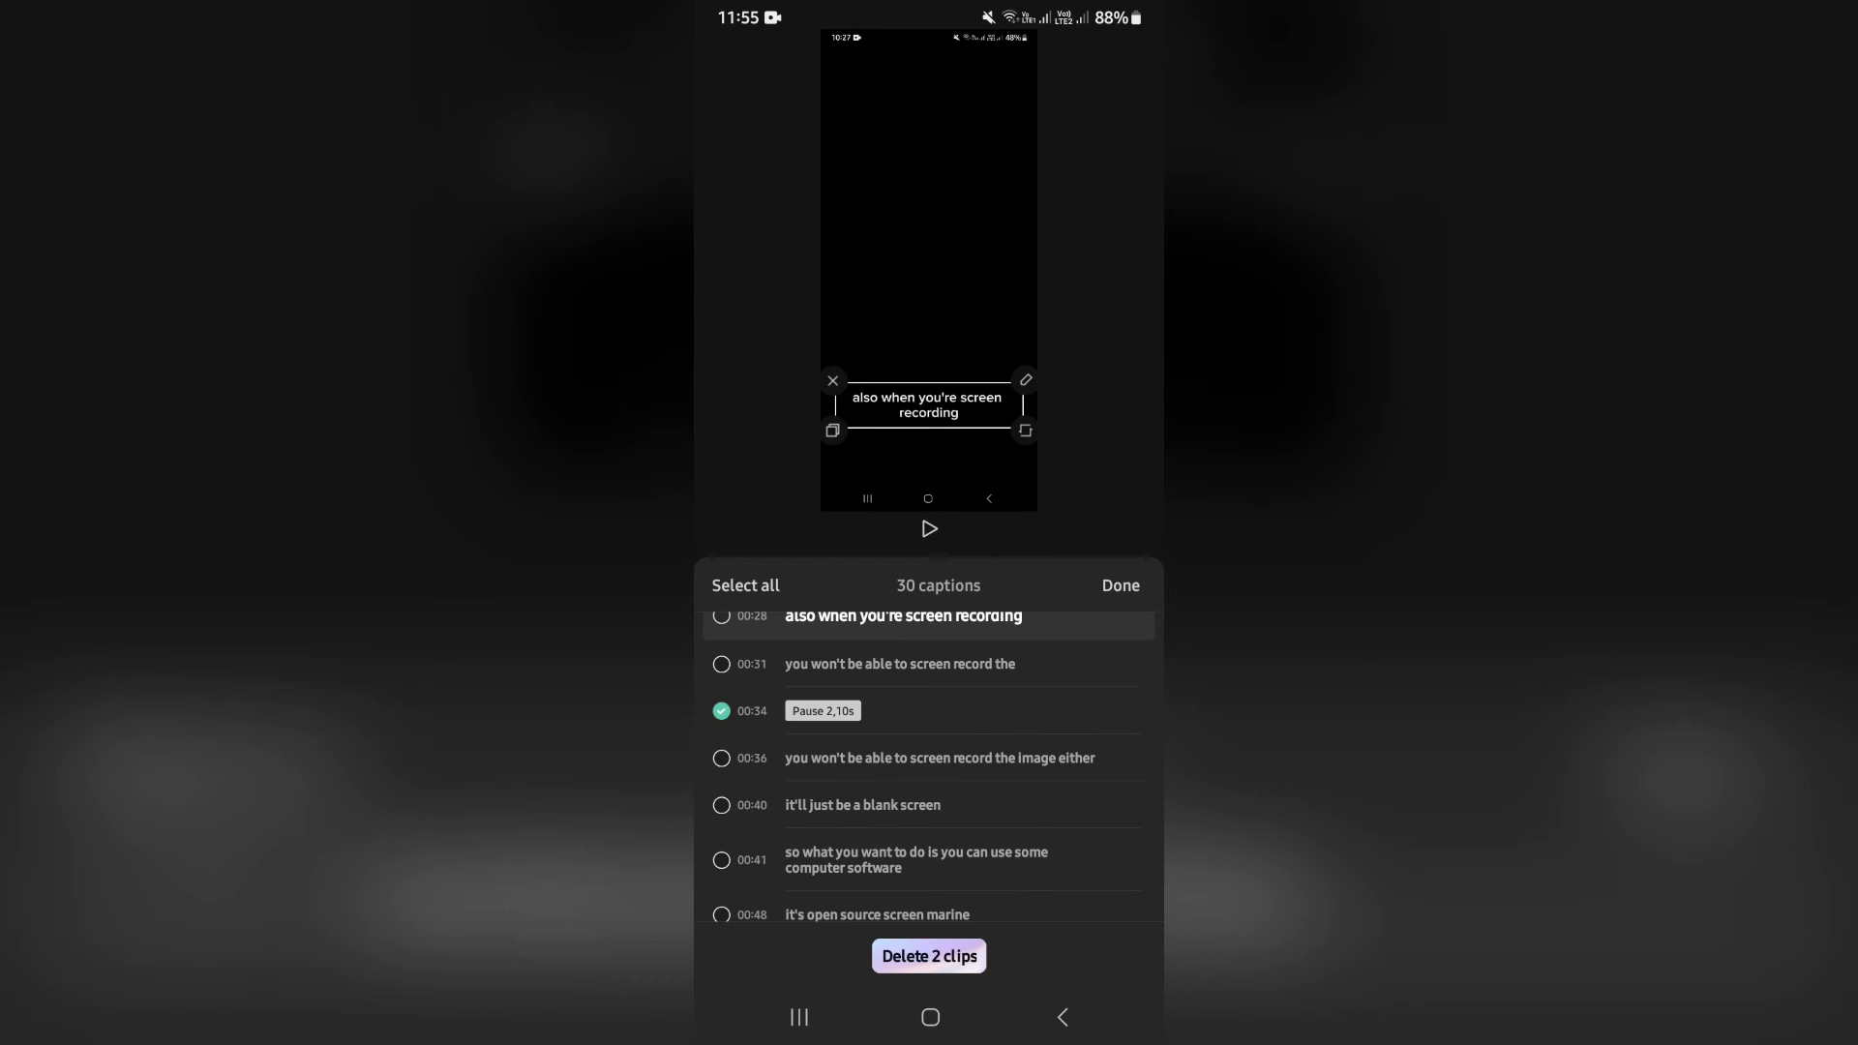
scroll(929, 769, "down", 5)
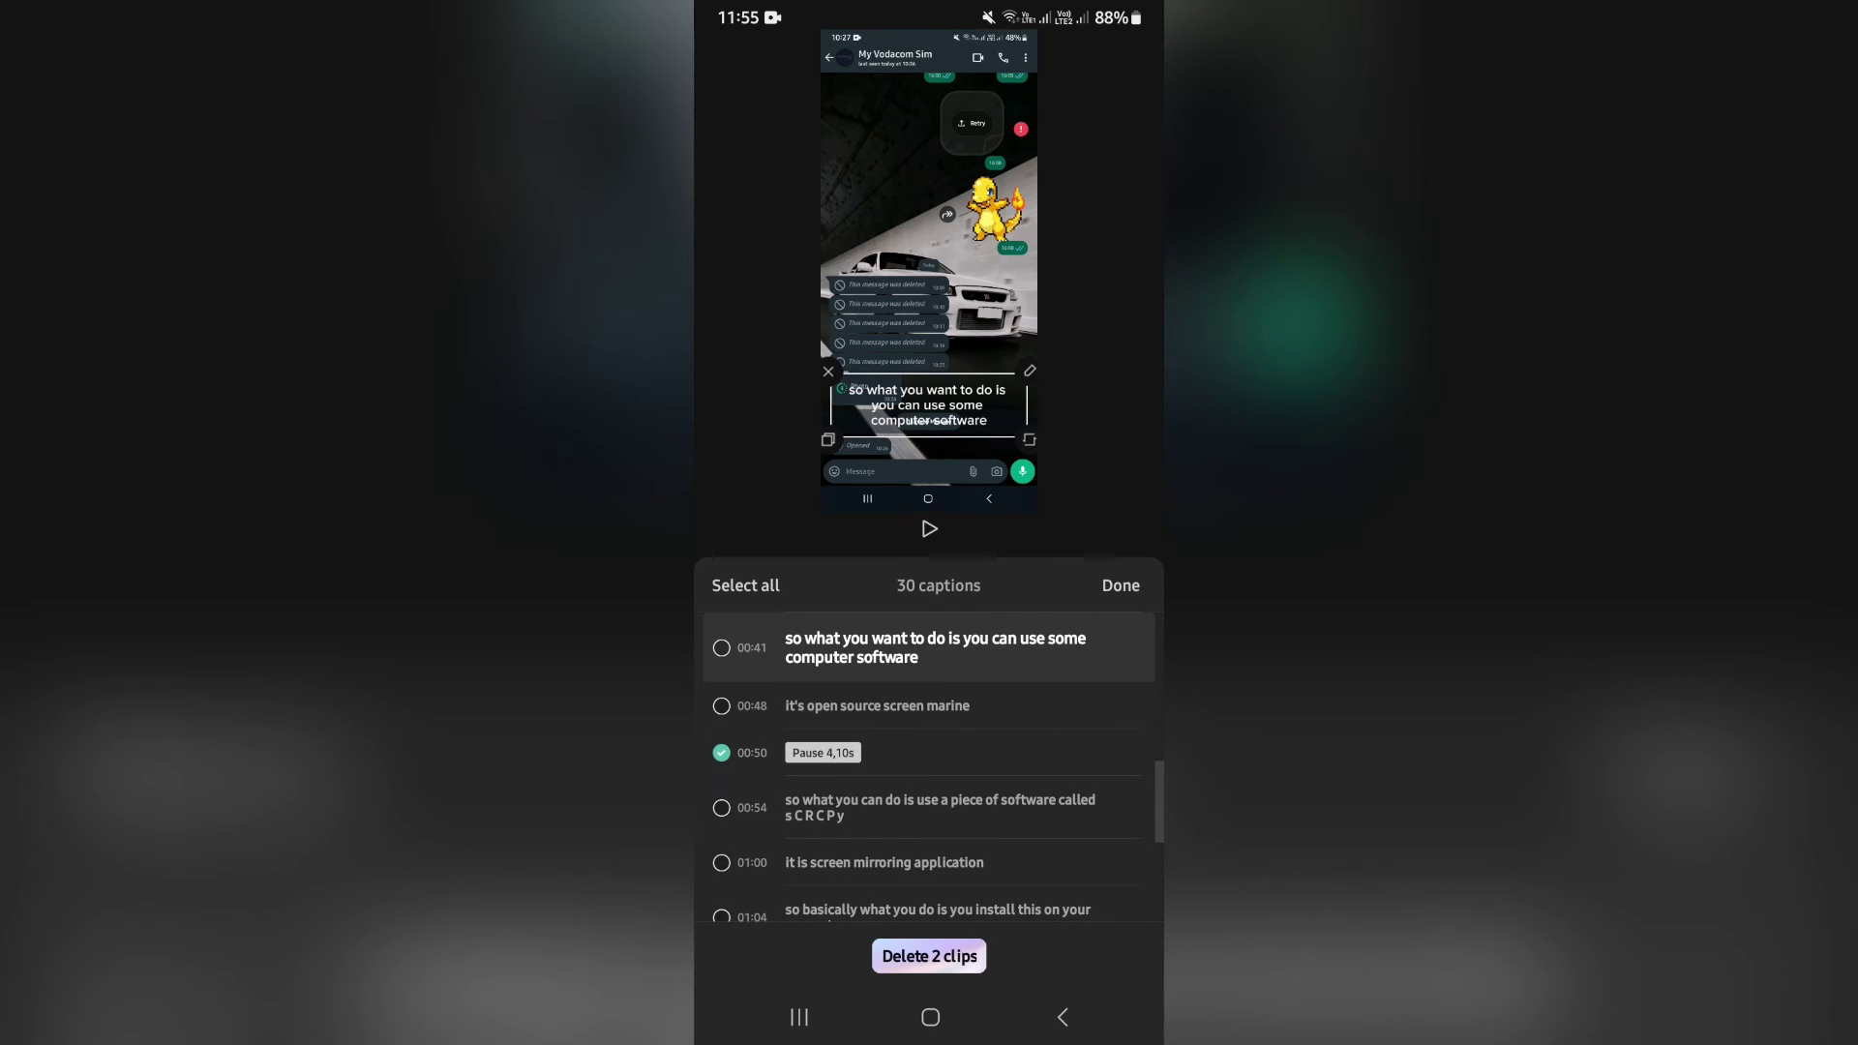
scroll(929, 771, "down", 2)
scroll(930, 769, "down", 2)
scroll(929, 770, "down", 2)
scroll(928, 770, "down", 1)
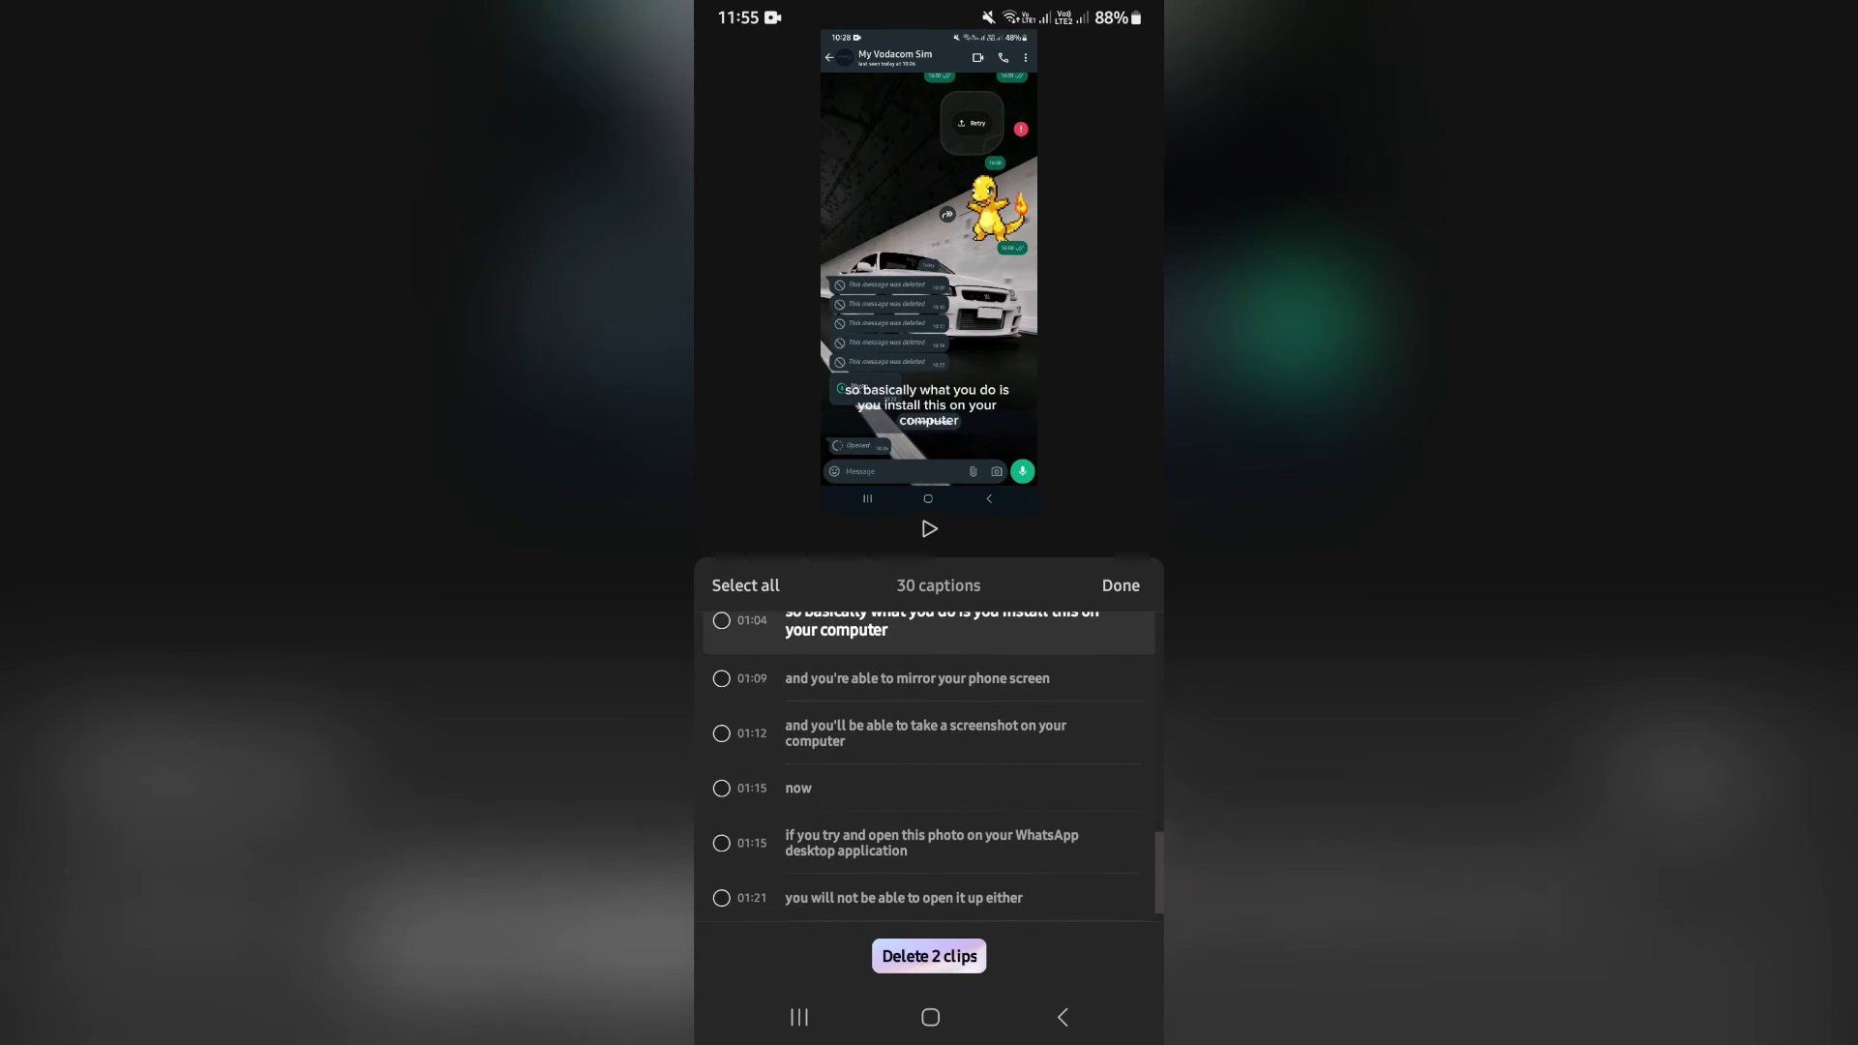
scroll(929, 769, "down", 2)
scroll(929, 769, "down", 1)
scroll(929, 770, "down", 2)
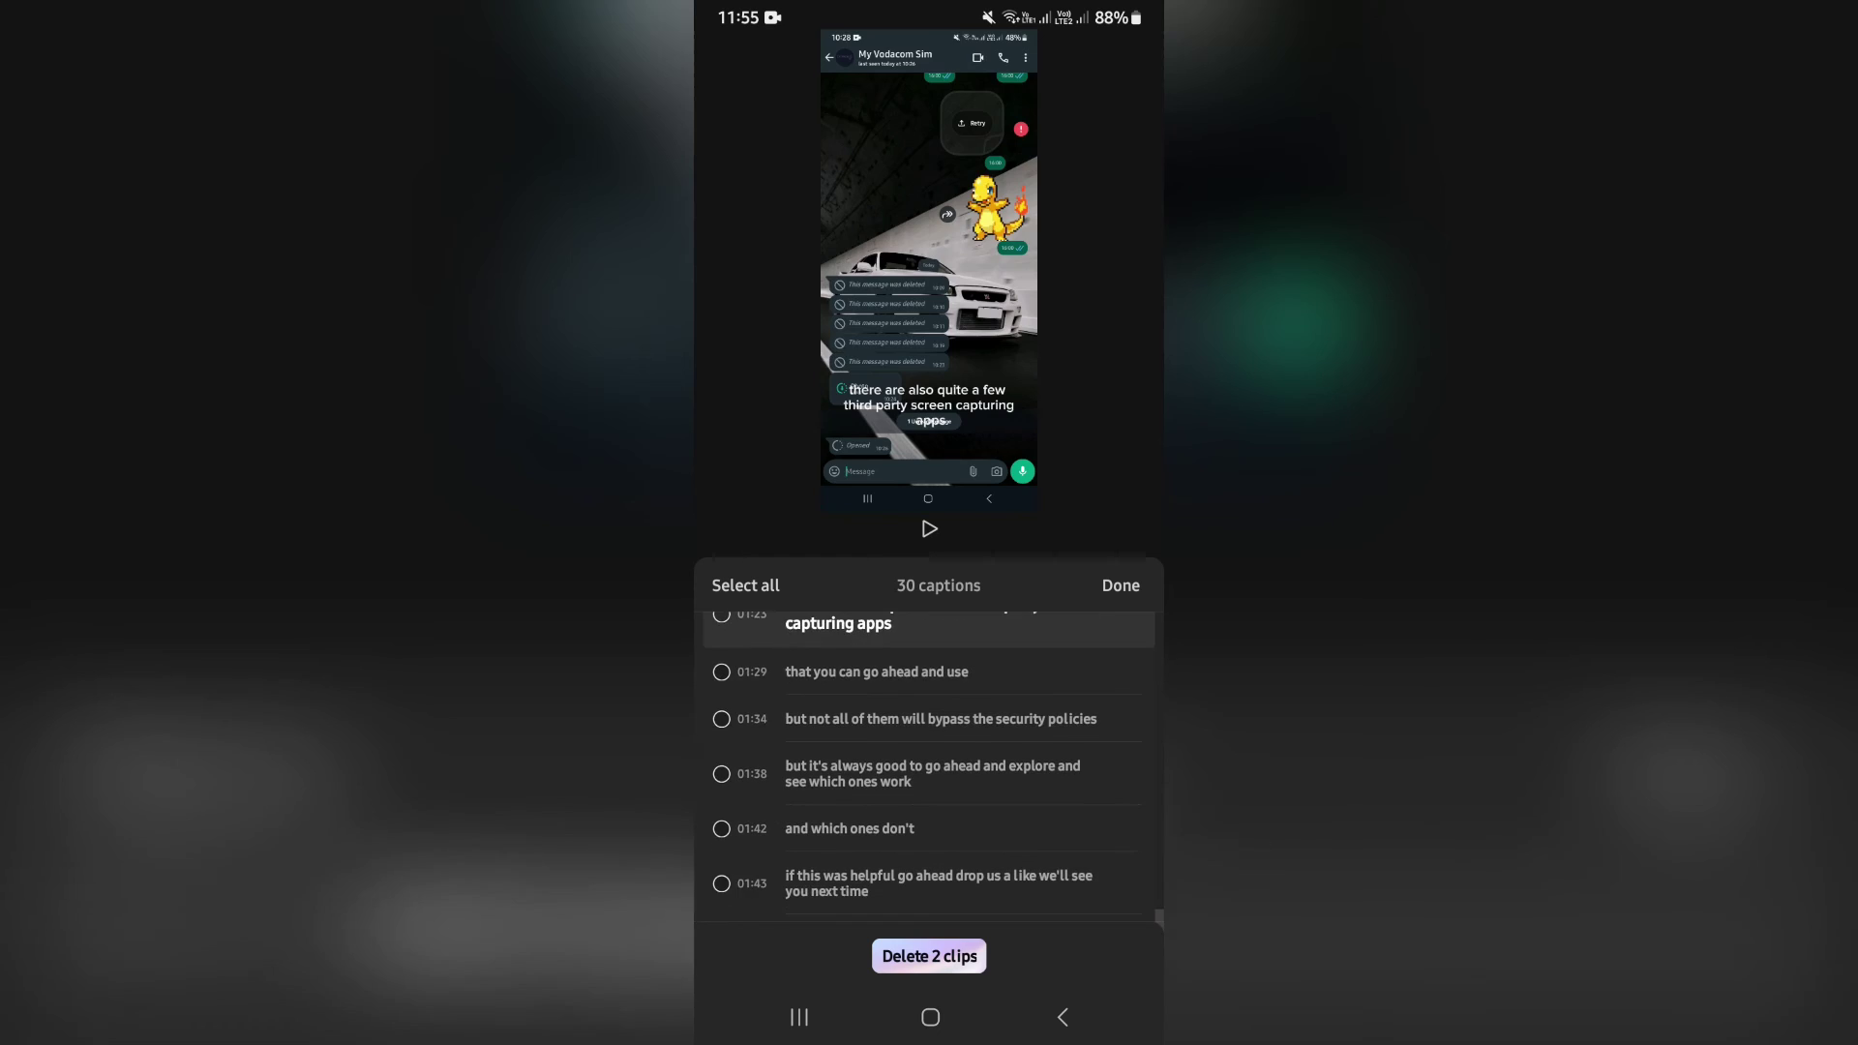
scroll(929, 770, "down", 2)
scroll(930, 769, "down", 2)
scroll(930, 770, "up", 1)
scroll(929, 769, "up", 3)
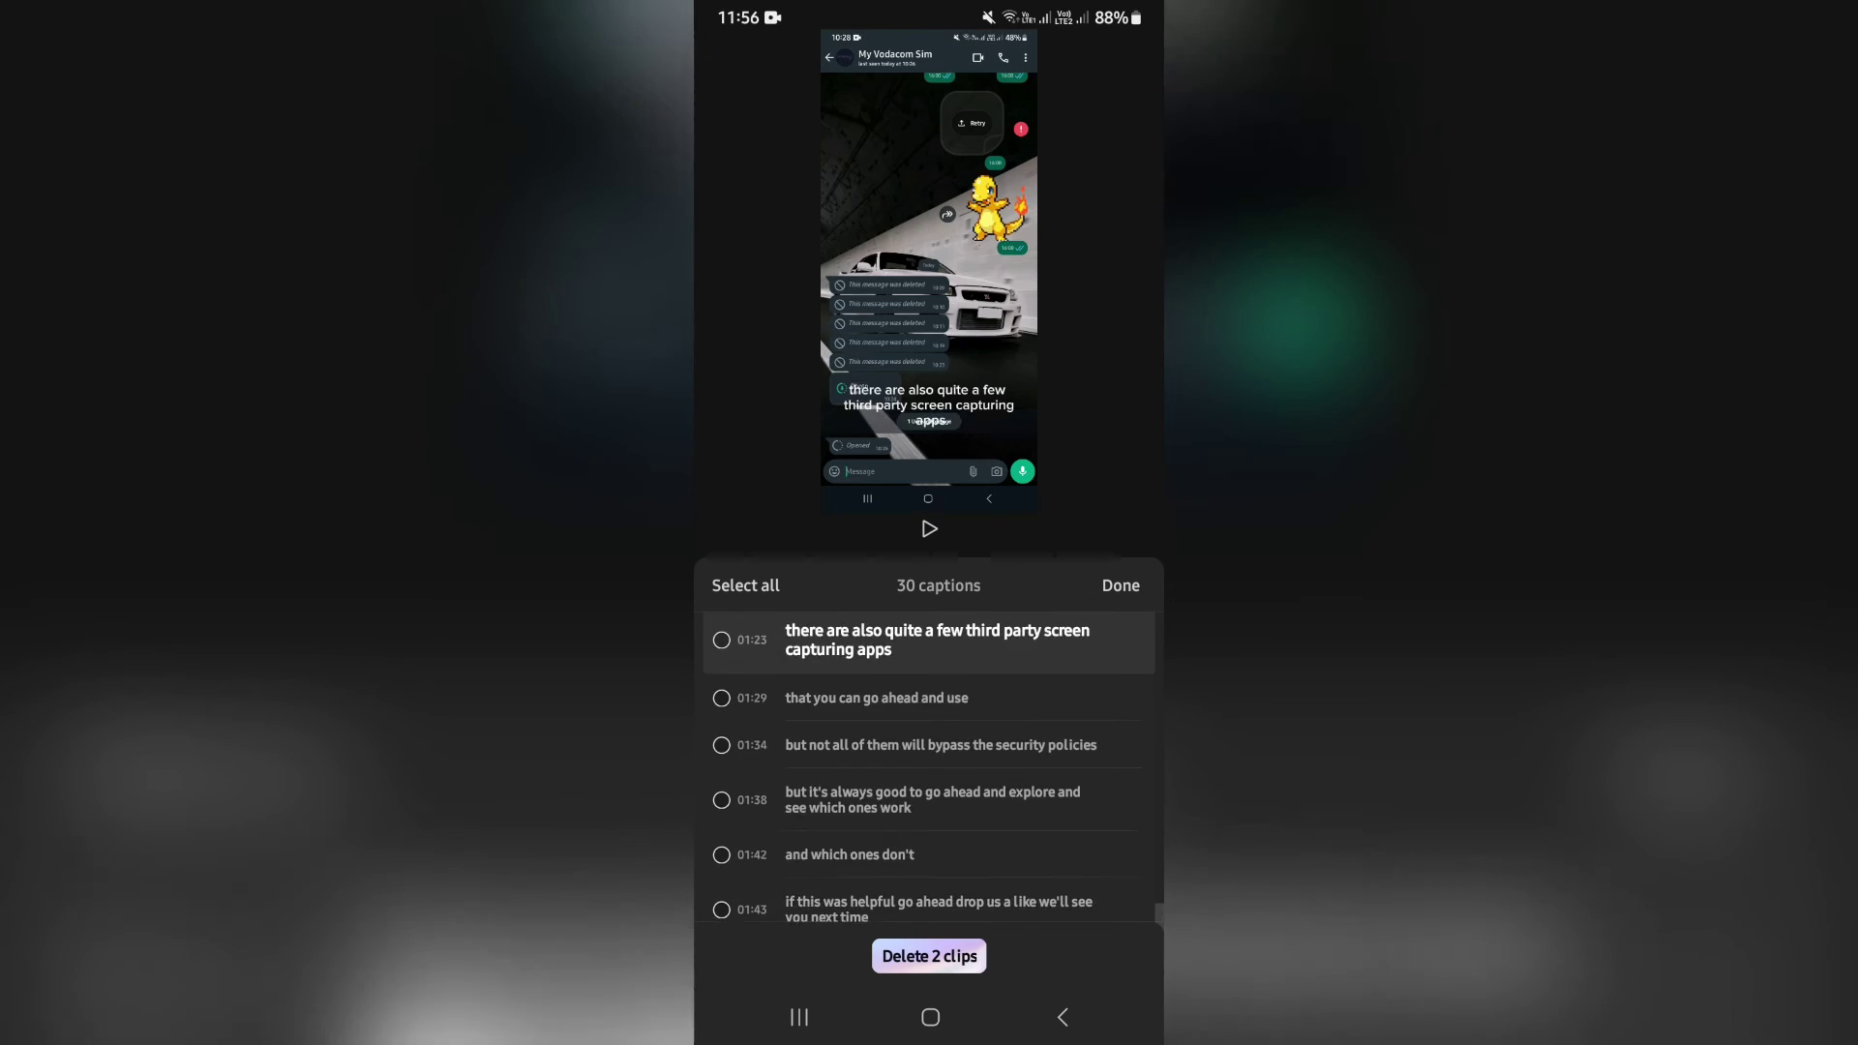
scroll(930, 770, "up", 3)
scroll(929, 770, "up", 3)
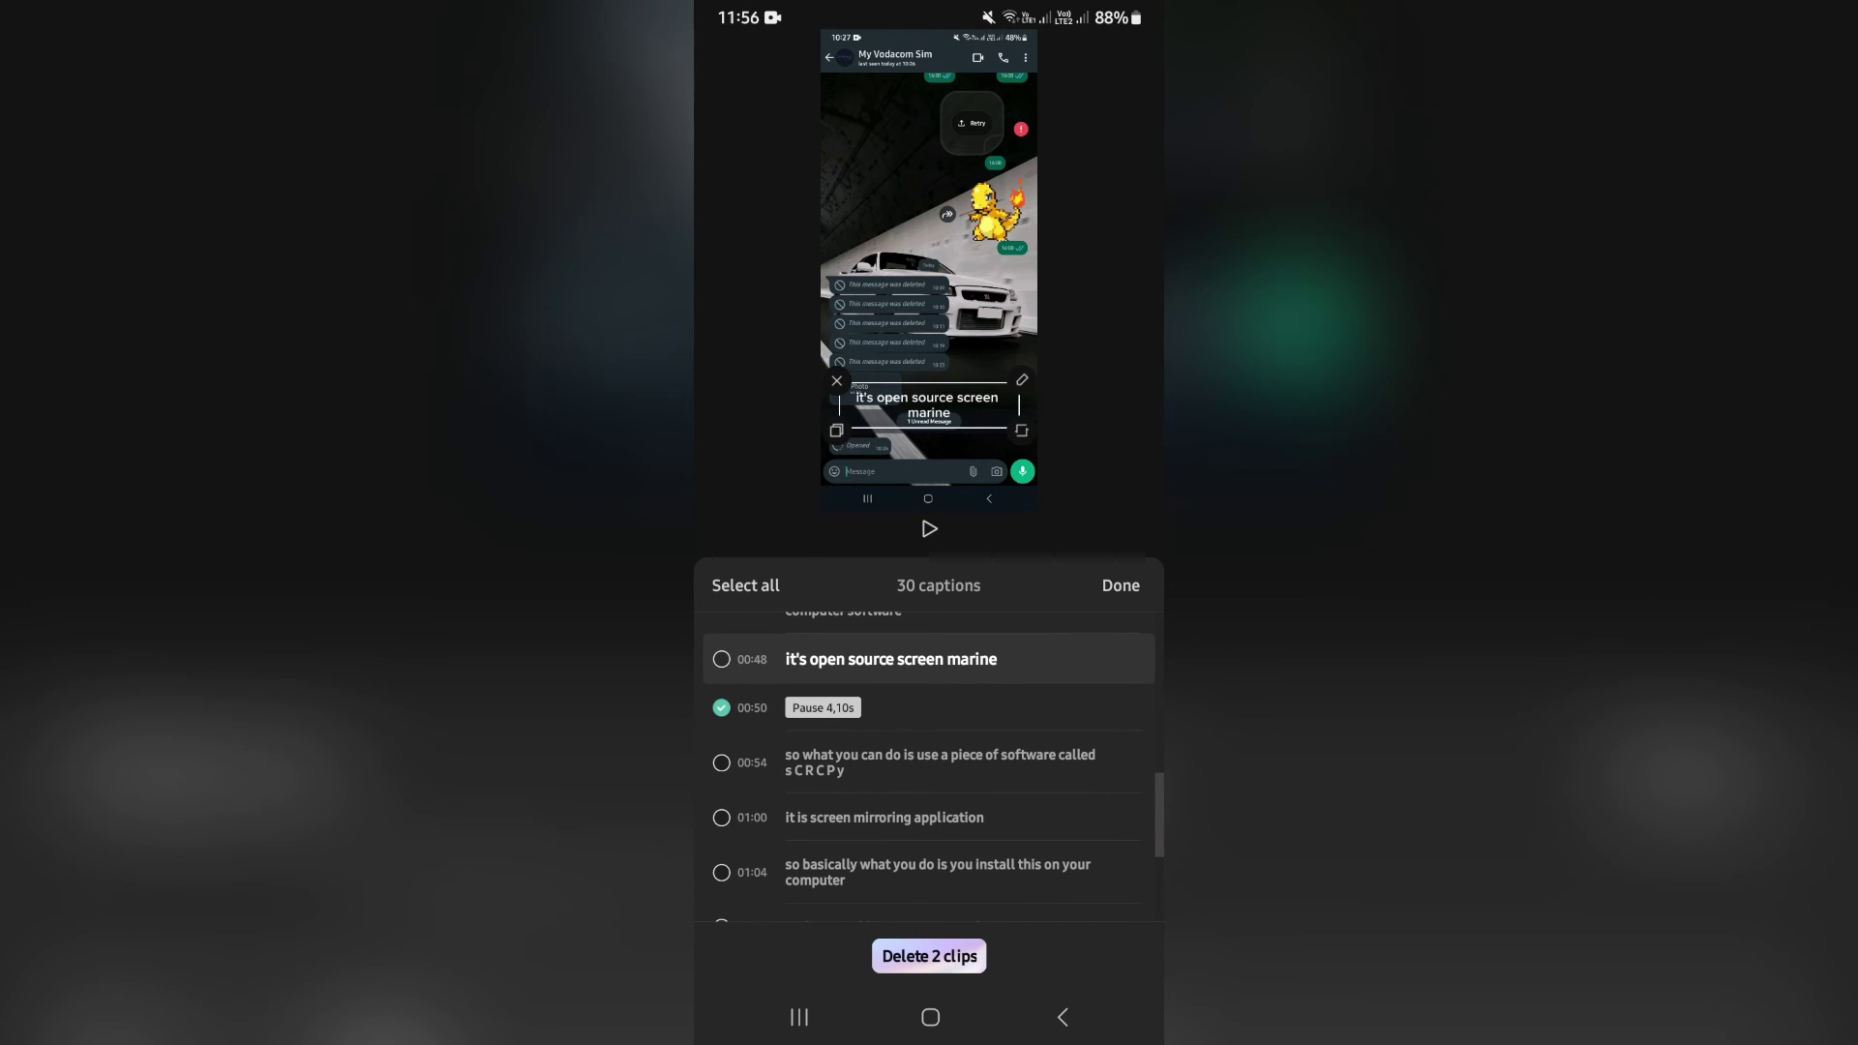
- Delete both marked pauses, removing their captions and video clips
left_click(929, 956)
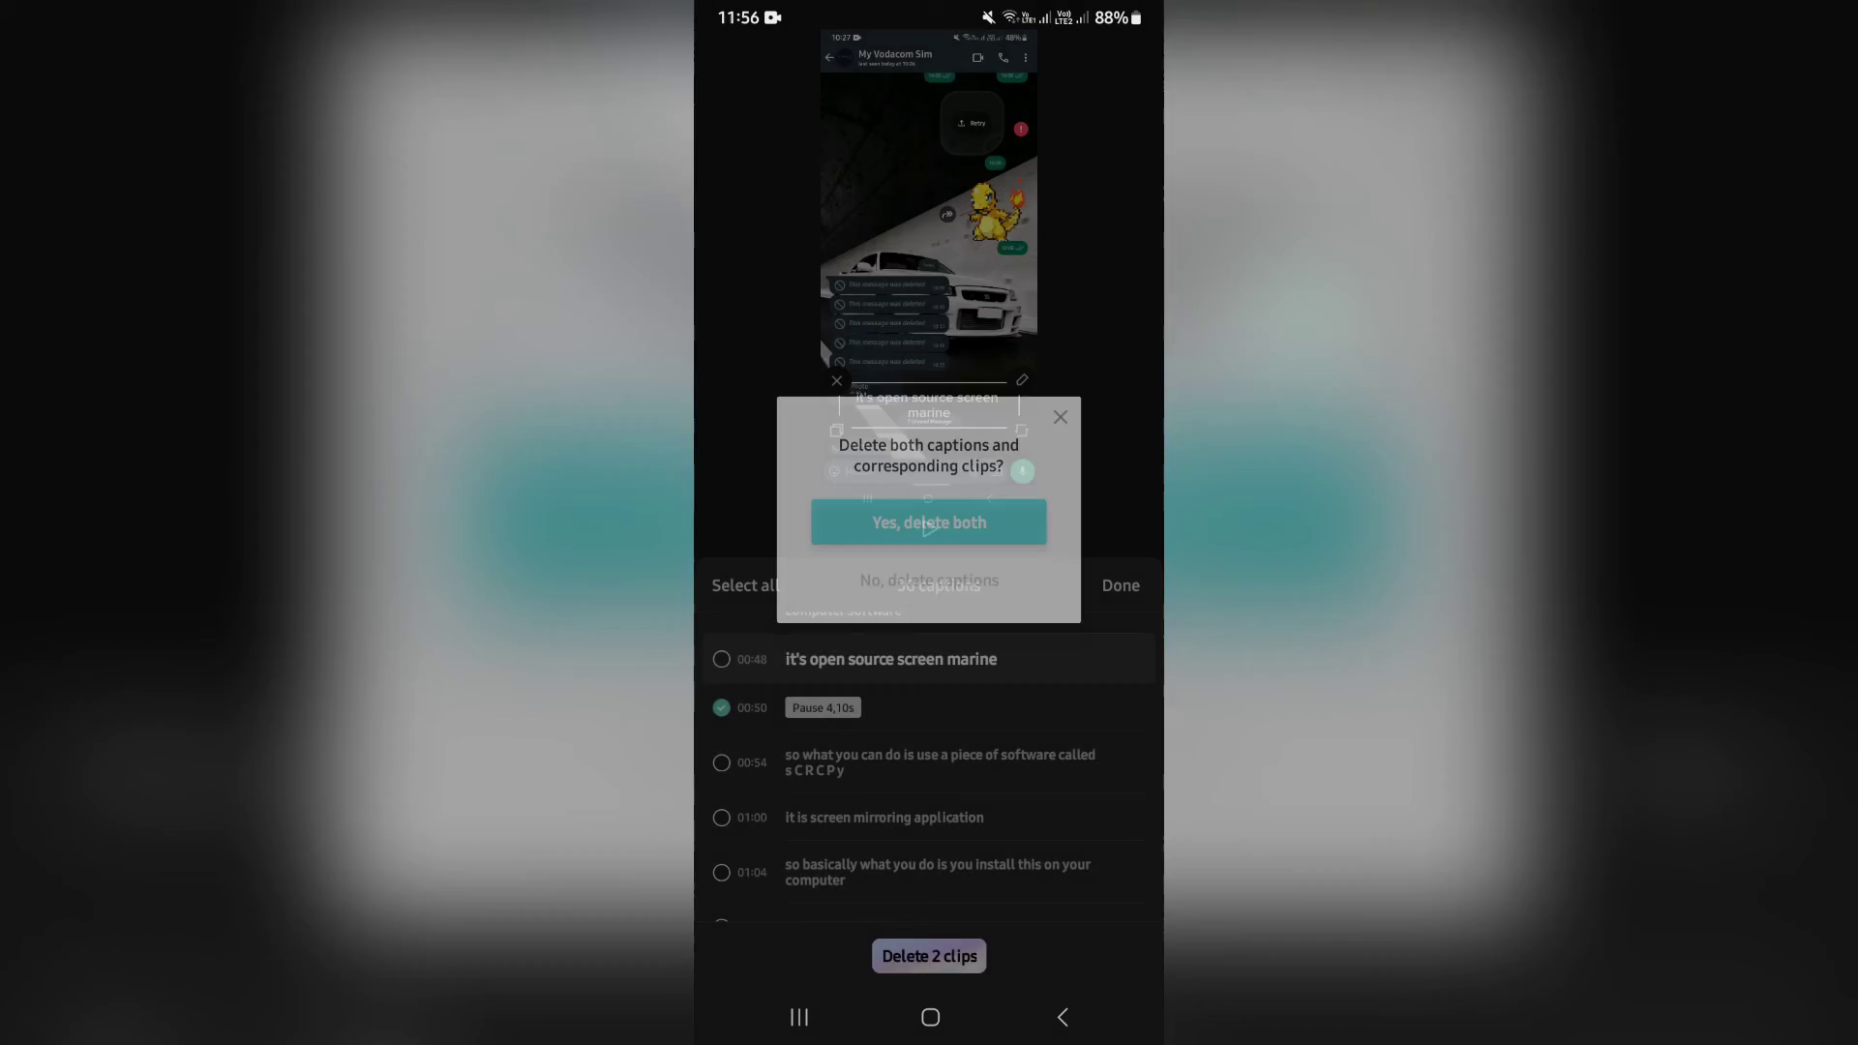
left_click(930, 520)
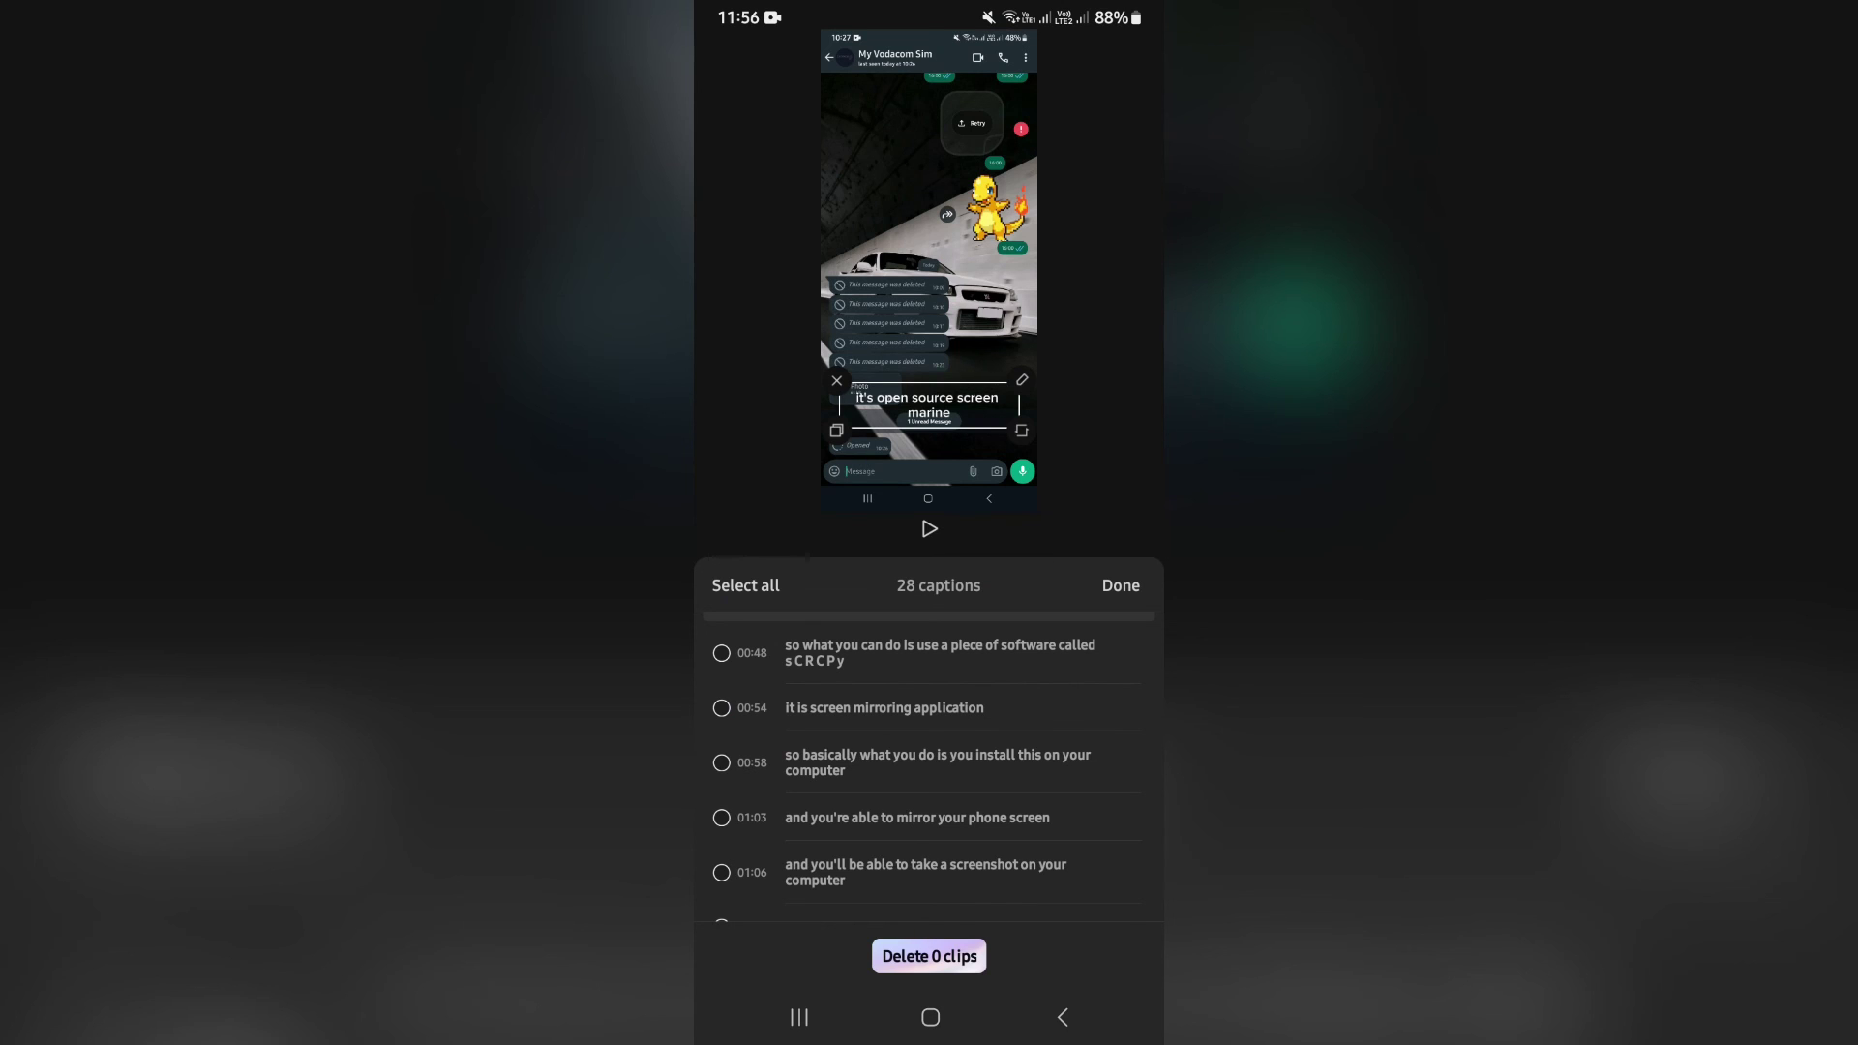
- Close the caption list, leaving the caption track along the shortened clip
left_click(1121, 584)
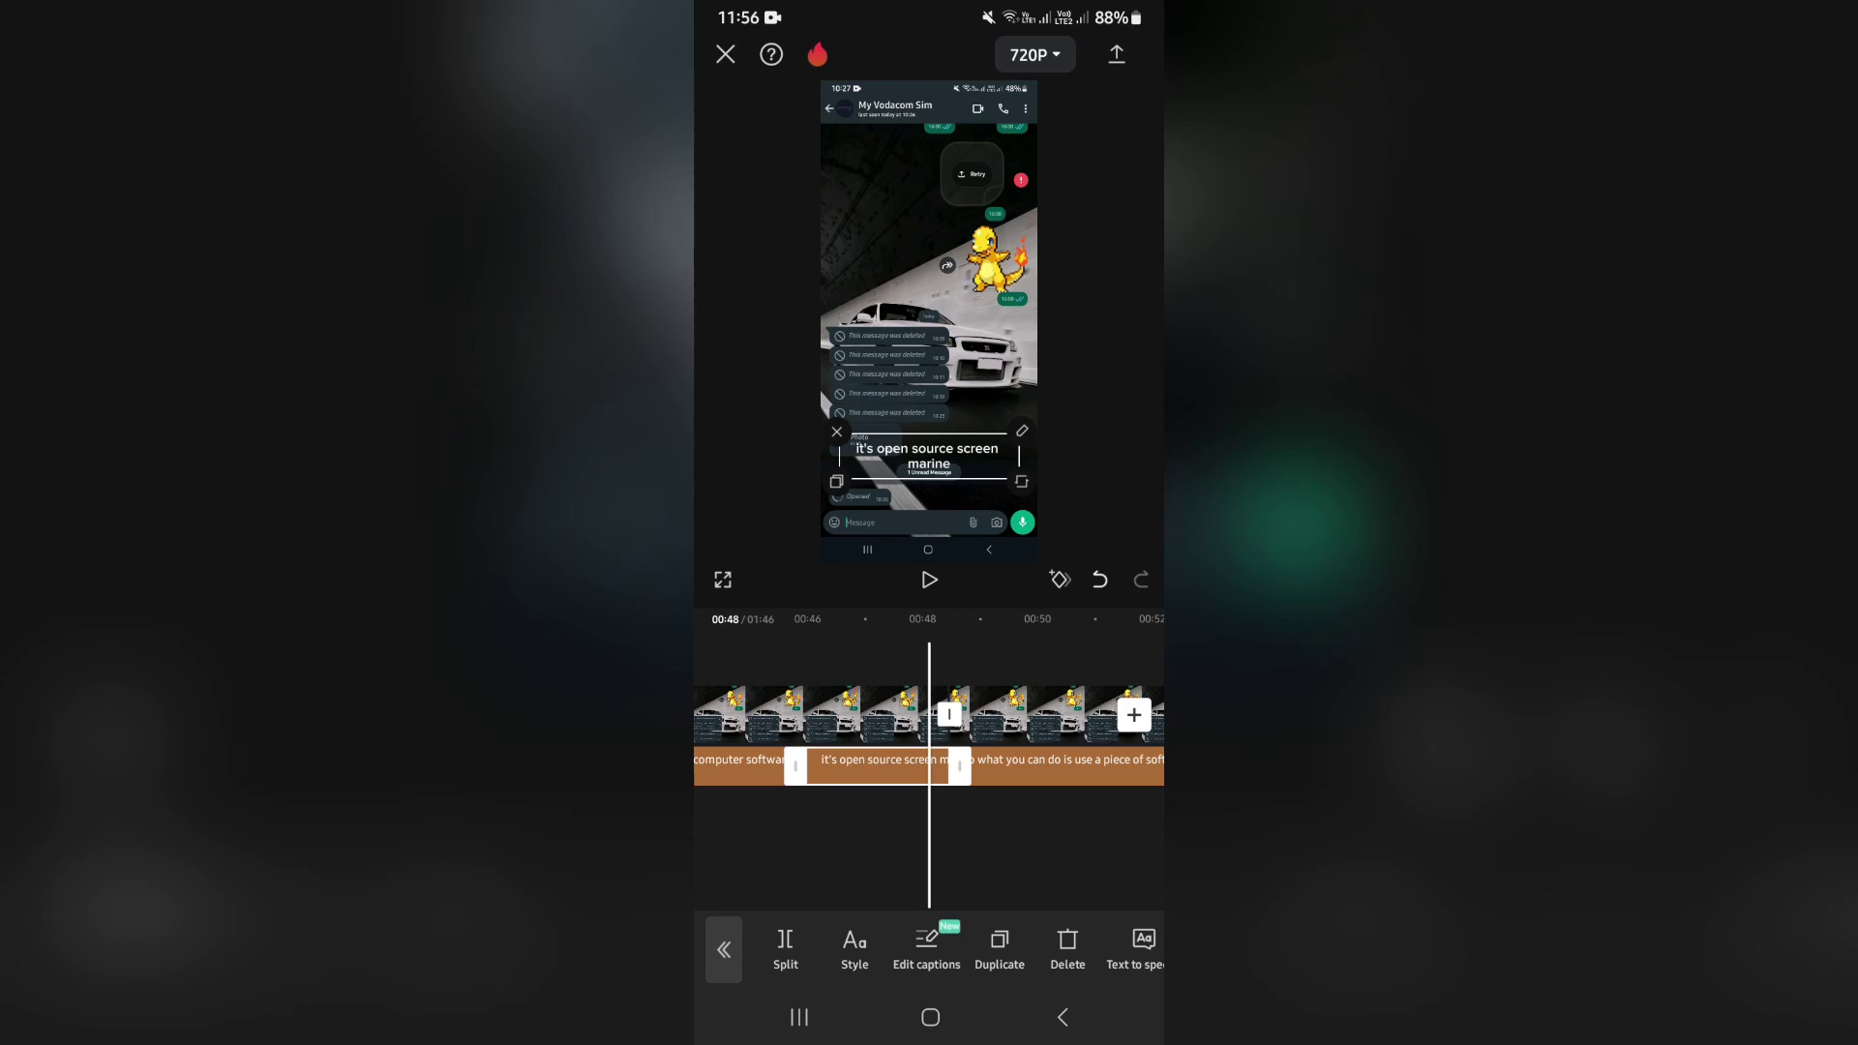